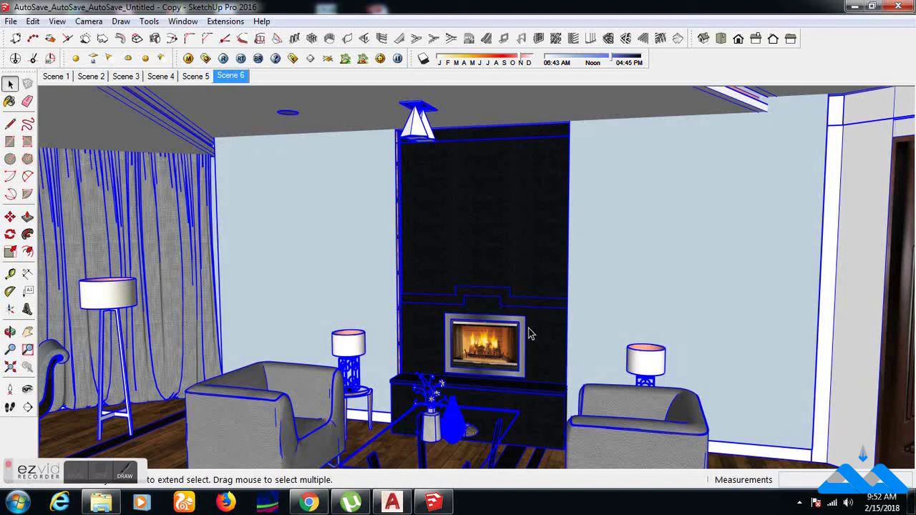
Open the V-Ray options and choose the Interior category's 03_Medium_Quality_Interior preset.
{"action": "left_click", "coordinate": [206, 59]}
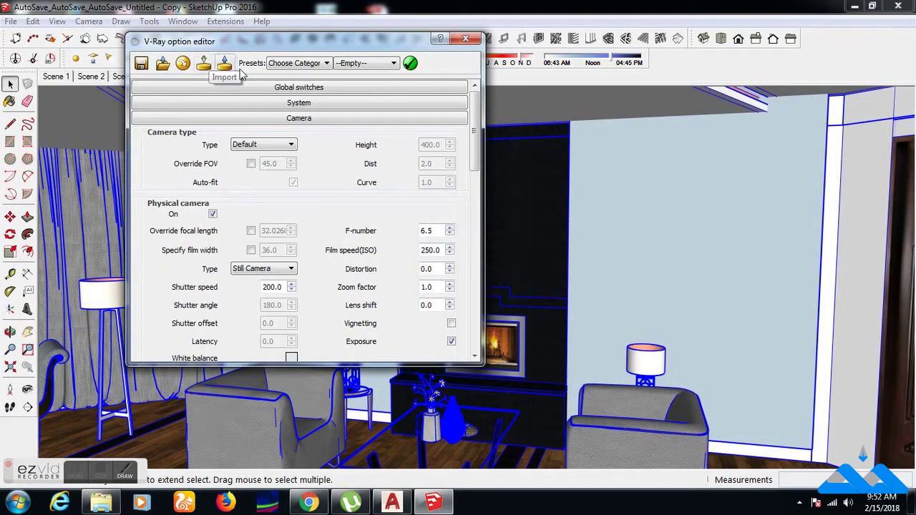
{"action": "left_click", "coordinate": [313, 121]}
{"action": "left_click", "coordinate": [314, 63]}
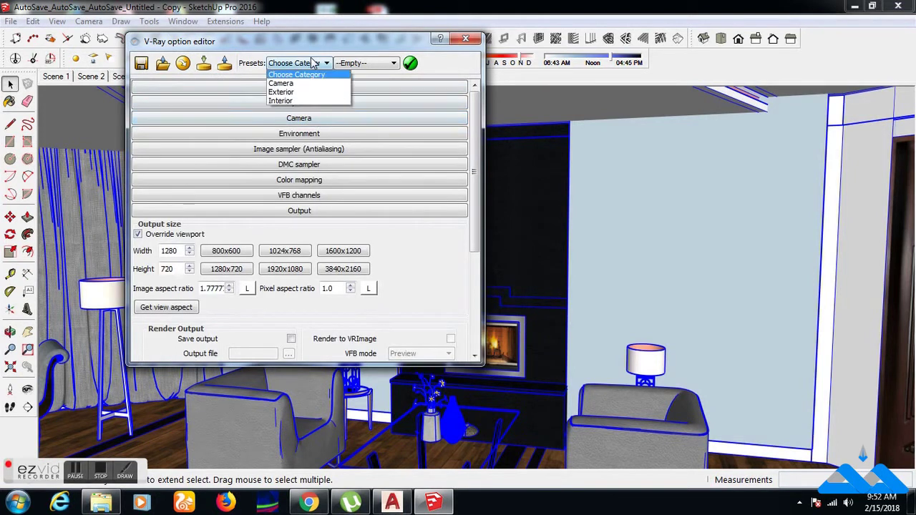
{"action": "left_click", "coordinate": [294, 102]}
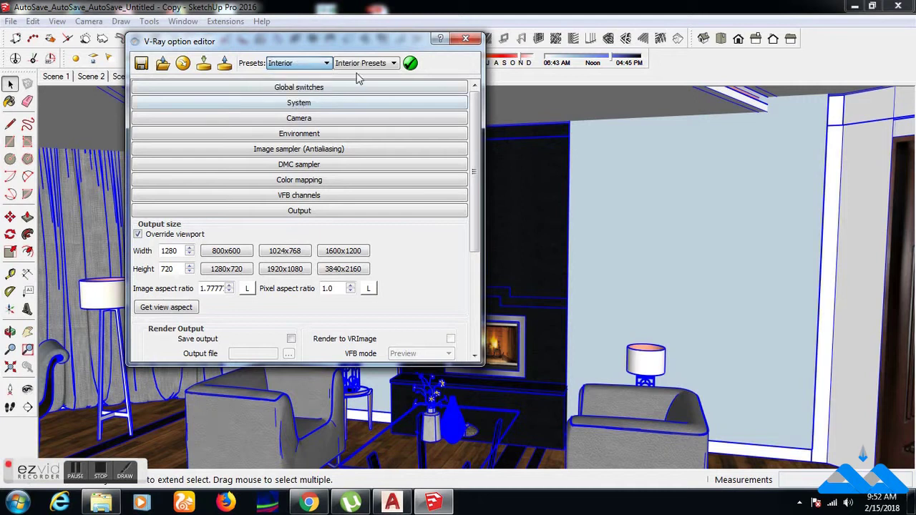
{"action": "left_click", "coordinate": [385, 64]}
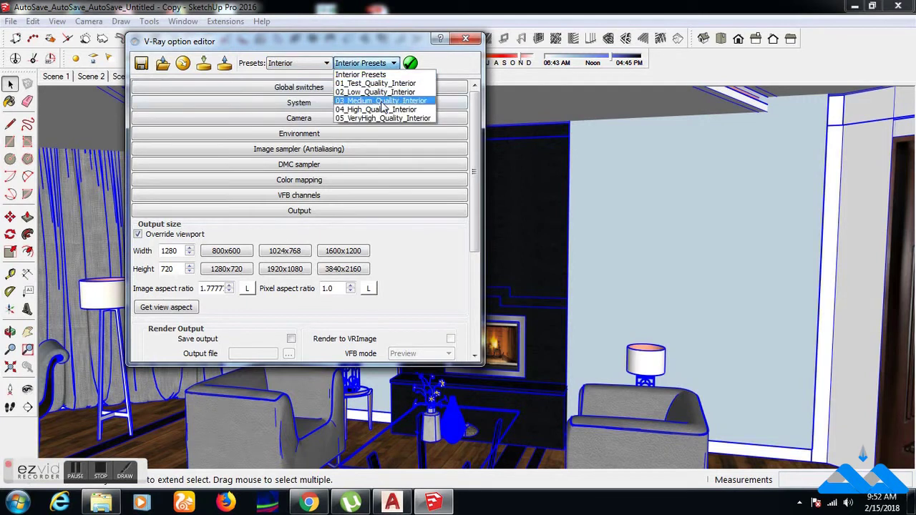
{"action": "left_click", "coordinate": [383, 101]}
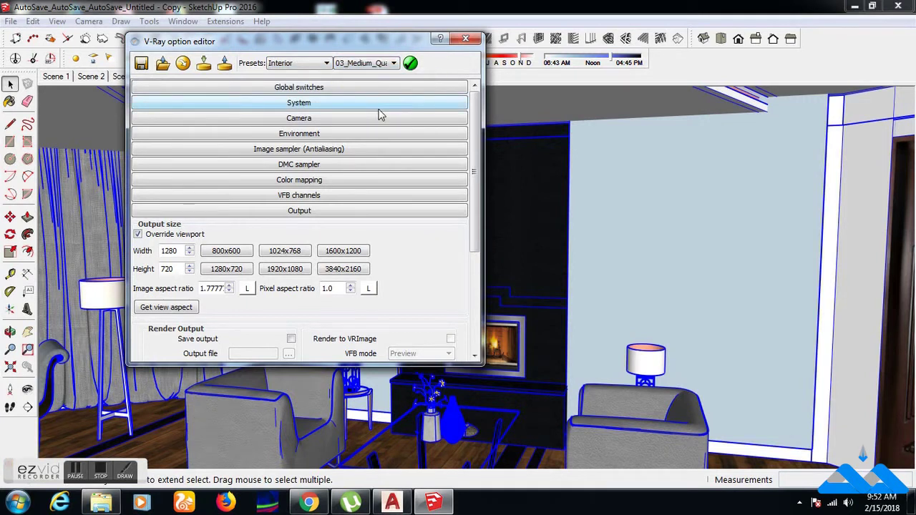
Switch the V-Ray camera type to Spherical with the field of view overridden to 360.
{"action": "left_click", "coordinate": [314, 121]}
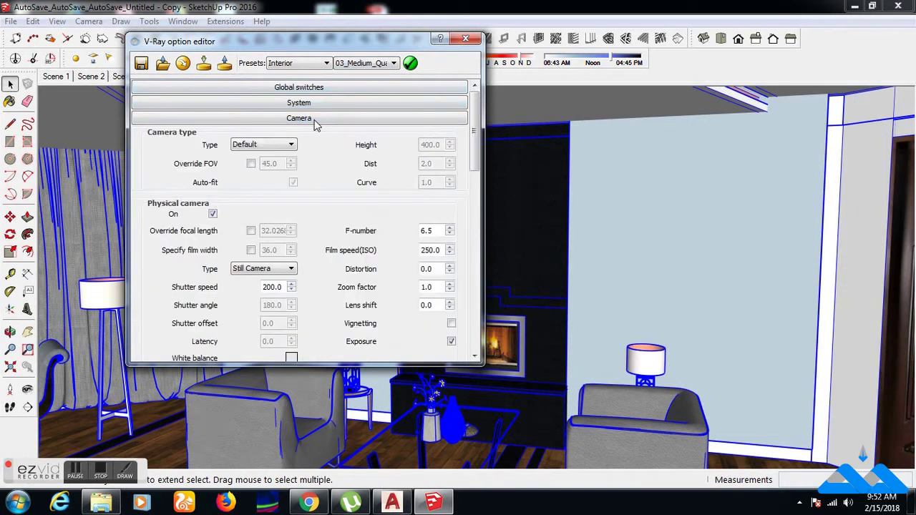
{"action": "left_click", "coordinate": [275, 146]}
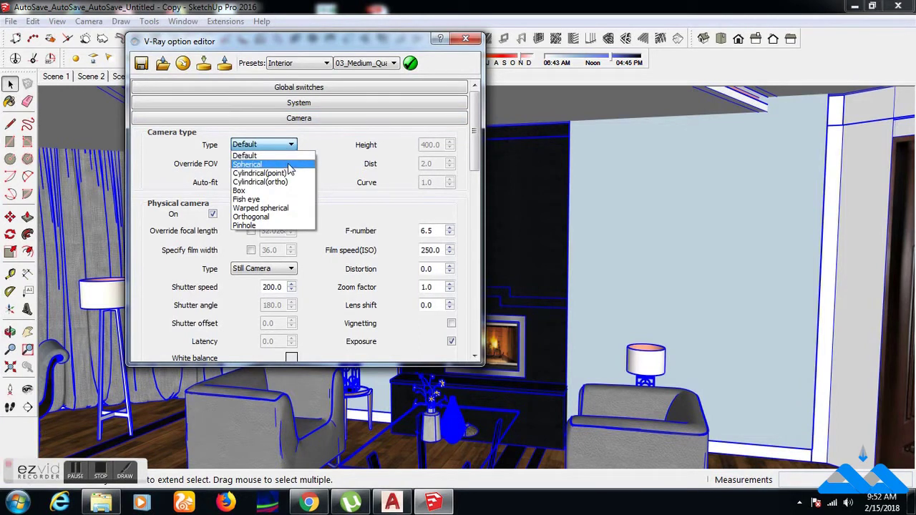
{"action": "left_click", "coordinate": [286, 165]}
{"action": "left_click", "coordinate": [250, 164]}
{"action": "left_click_drag", "start_coordinate": [280, 164], "coordinate": [261, 164]}
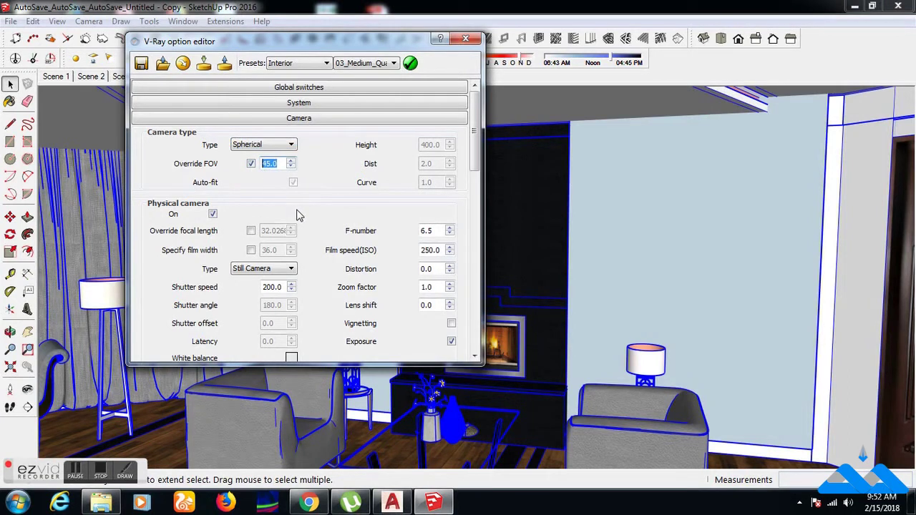
{"action": "type", "text": "360"}
{"action": "key", "text": "Return"}
{"action": "left_click", "coordinate": [306, 122]}
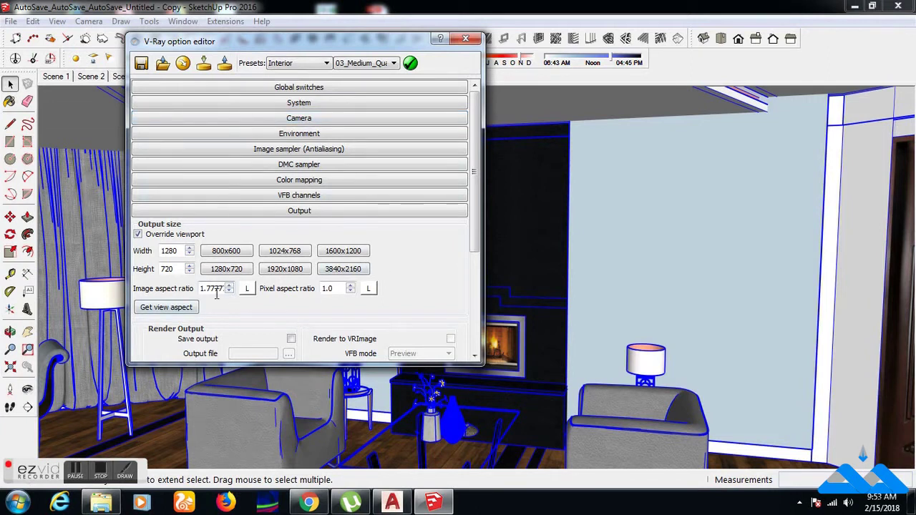
Lock the image aspect ratio at 2.0 for 1024×512 output, apply the medium interior preset, and close the options.
{"action": "left_click_drag", "start_coordinate": [223, 288], "coordinate": [201, 290]}
{"action": "type", "text": "2"}
{"action": "left_click", "coordinate": [247, 290]}
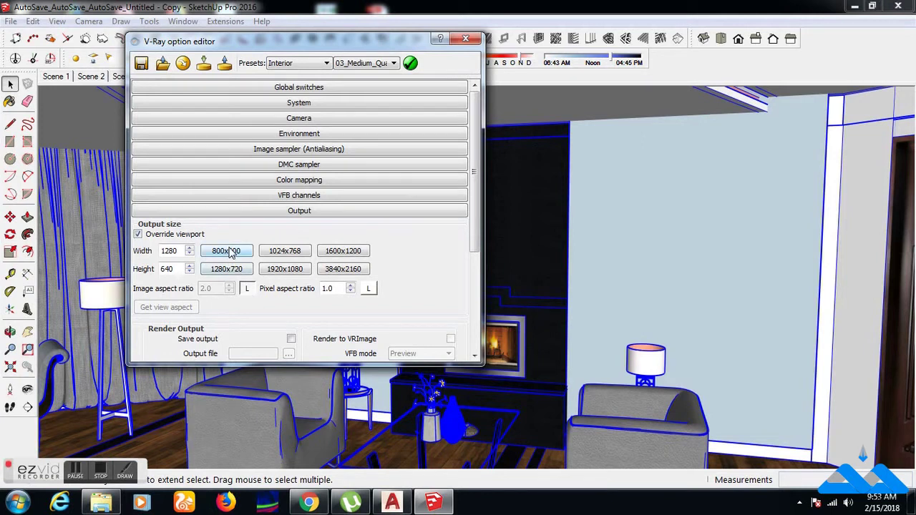
{"action": "left_click", "coordinate": [281, 253]}
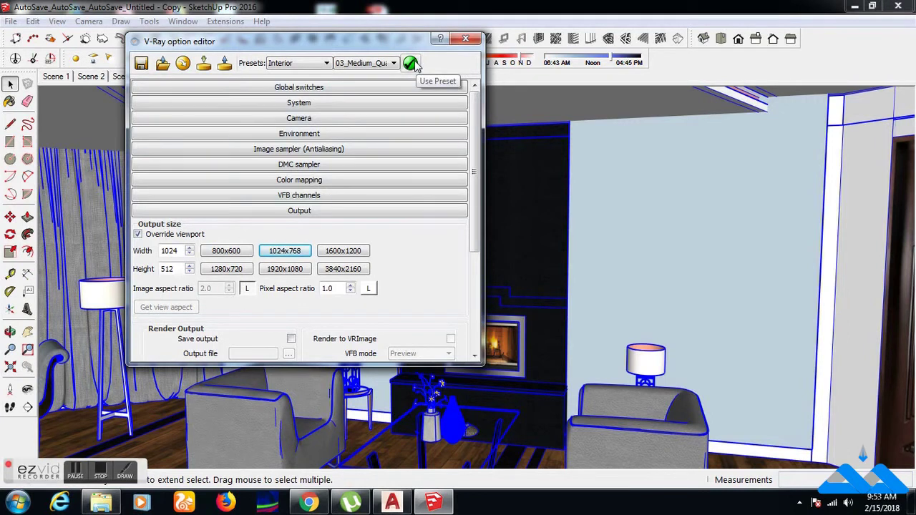
{"action": "left_click", "coordinate": [412, 64]}
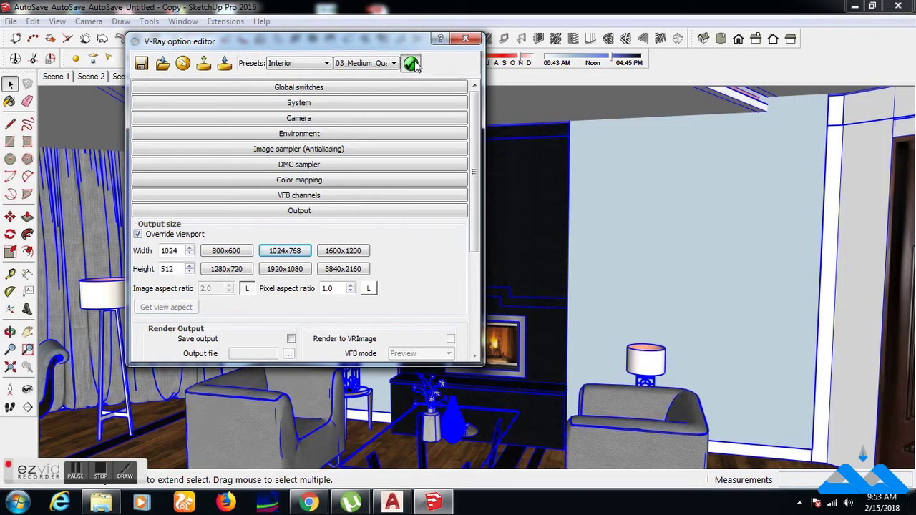
{"action": "left_click", "coordinate": [465, 39]}
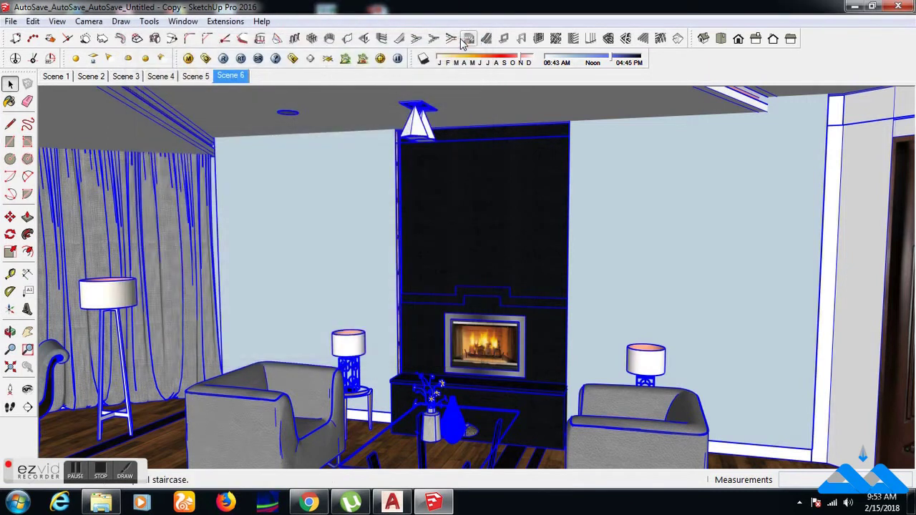
Render the 1024×512 spherical panorama of the fireplace living room.
{"action": "left_click", "coordinate": [223, 59]}
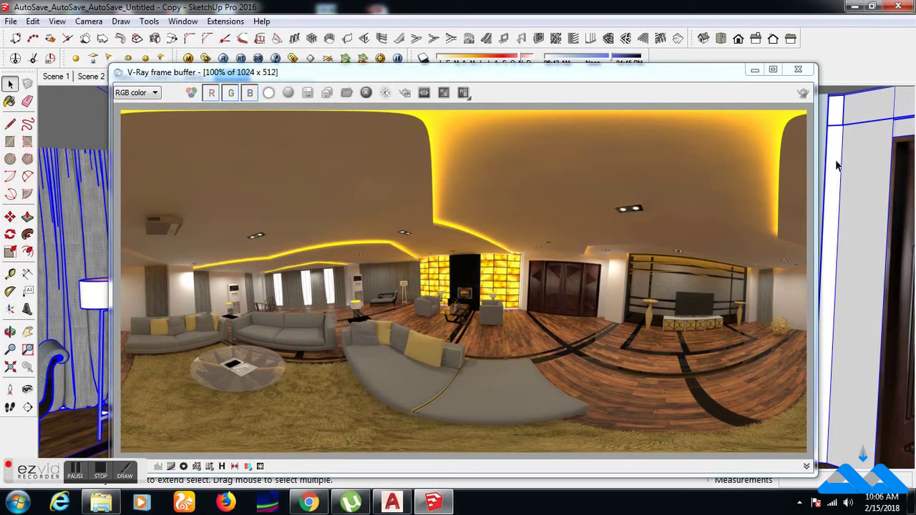
Save the rendered panorama to the Desktop as a JPEG named 'ASDDD'.
{"action": "left_click", "coordinate": [311, 95]}
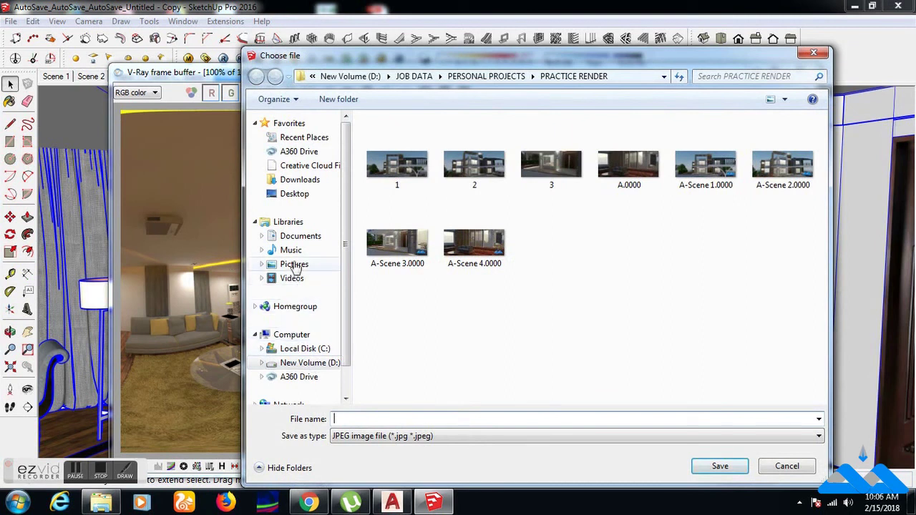
{"action": "left_click", "coordinate": [302, 200]}
{"action": "left_click", "coordinate": [435, 419]}
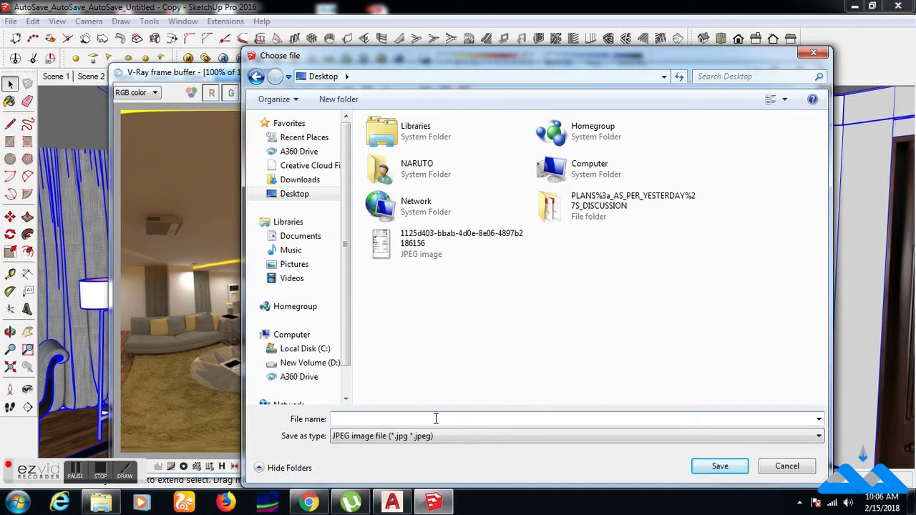
{"action": "type", "text": "ASDDD"}
{"action": "left_click", "coordinate": [712, 467]}
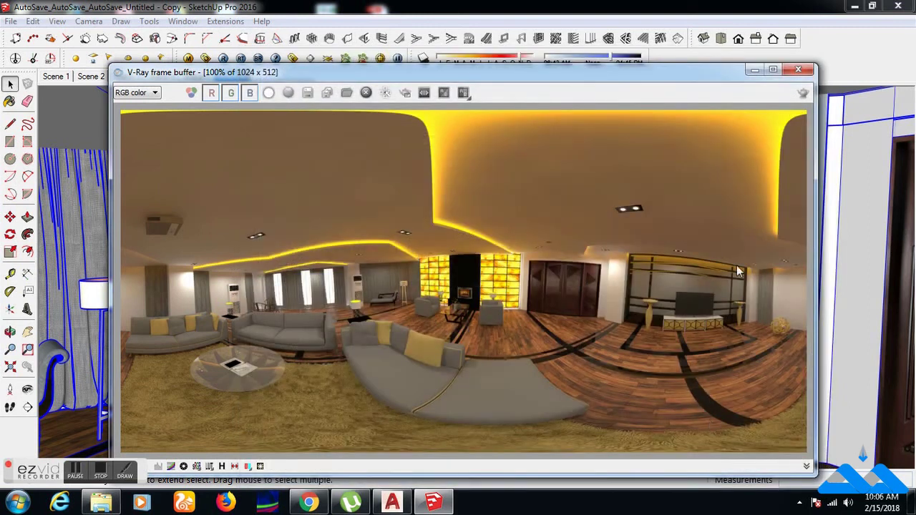
Minimize the frame buffer and SketchUp, then preview ASDDD in Photo Viewer and close it.
{"action": "left_click", "coordinate": [753, 71]}
{"action": "left_click", "coordinate": [855, 7]}
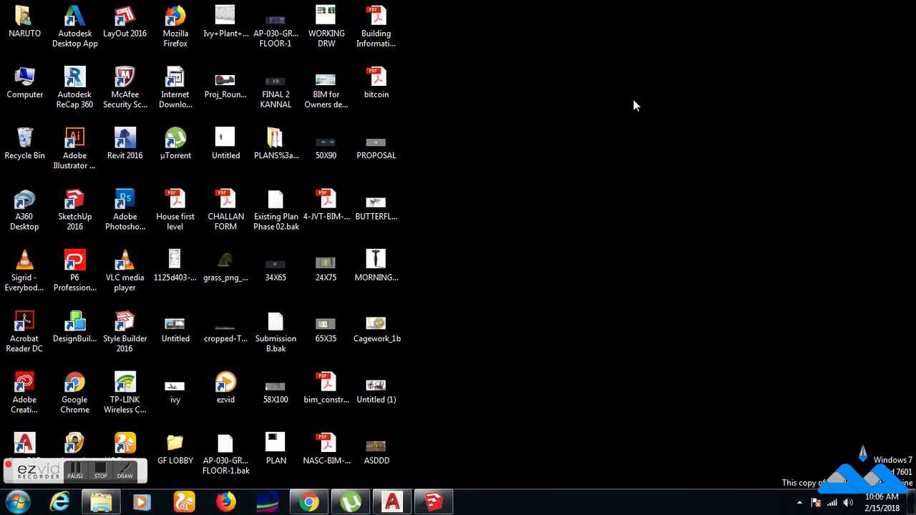
{"action": "left_click", "coordinate": [377, 450]}
{"action": "double_click", "coordinate": [377, 450]}
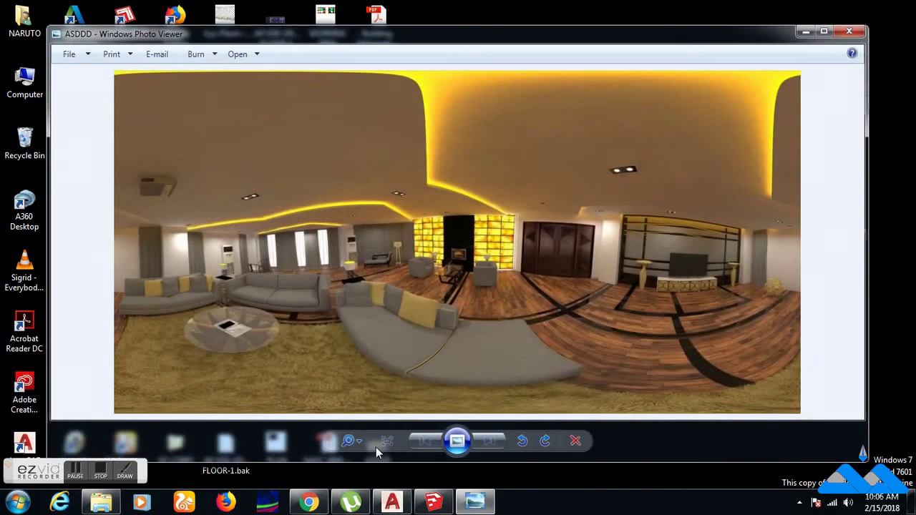
{"action": "left_click", "coordinate": [849, 32]}
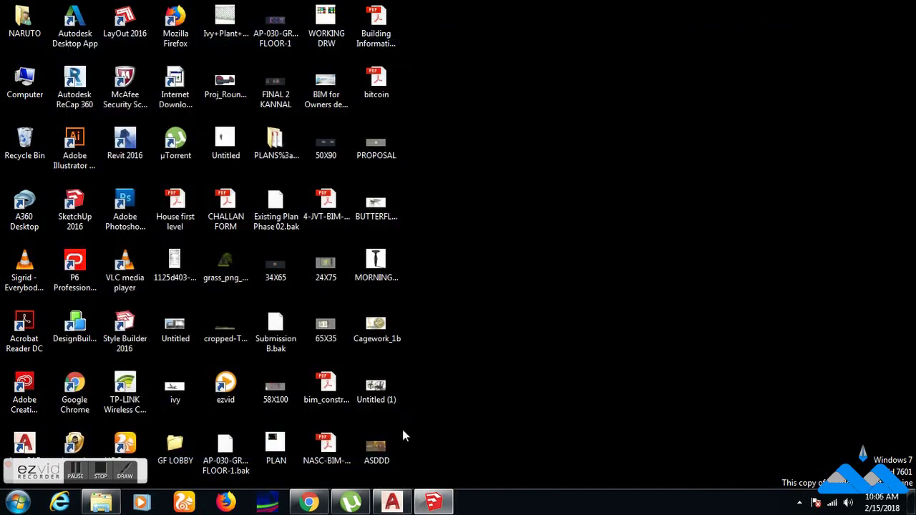
{"action": "right_click", "coordinate": [399, 426]}
Set ASDDD's camera maker to 'Ricoh' and camera model to 'Ricoh theta s' in its file details.
{"action": "left_click", "coordinate": [402, 429]}
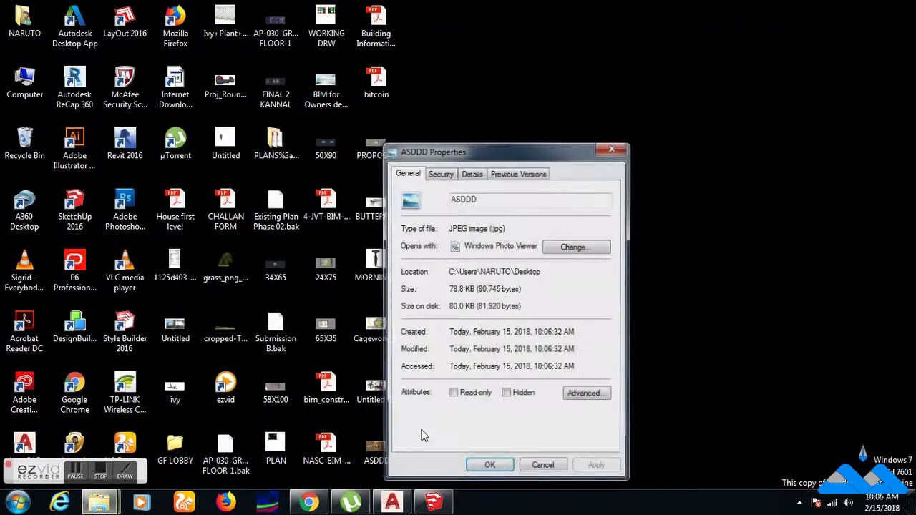
{"action": "left_click_drag", "start_coordinate": [469, 141], "coordinate": [545, 51]}
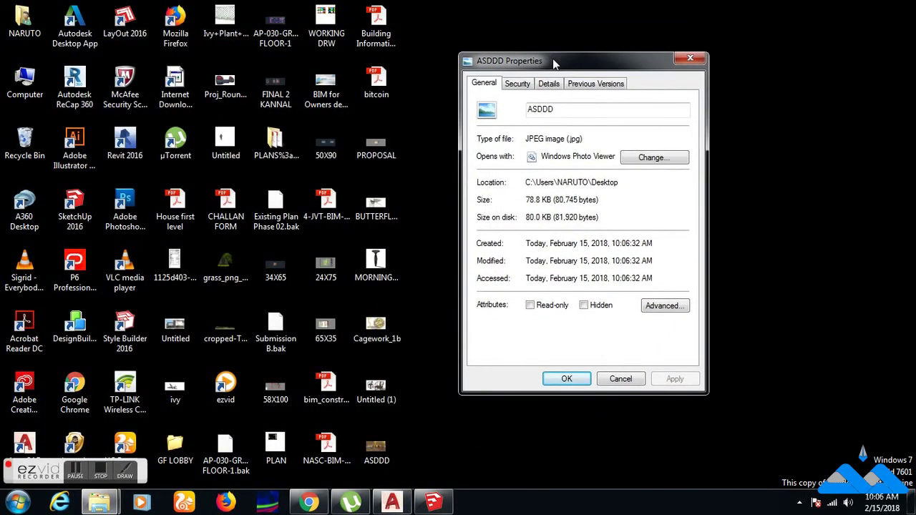
{"action": "left_click", "coordinate": [549, 84]}
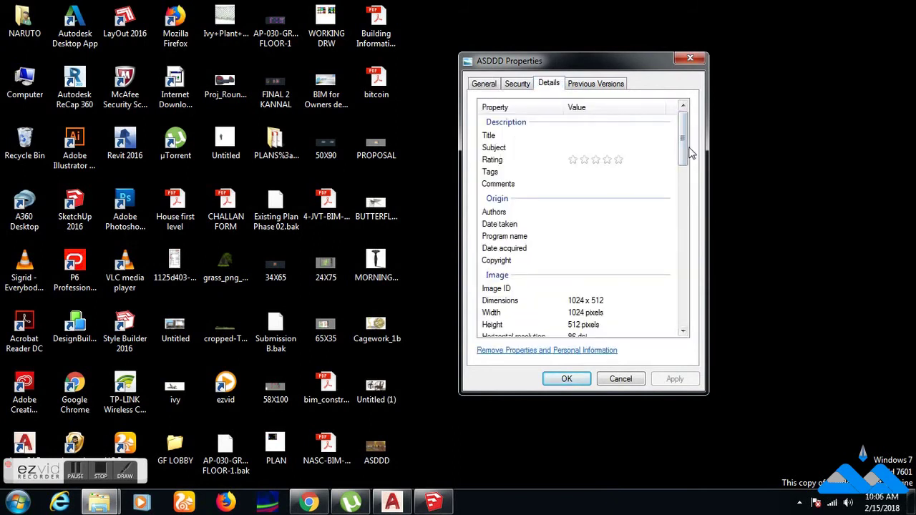
{"action": "left_click_drag", "start_coordinate": [685, 148], "coordinate": [684, 211]}
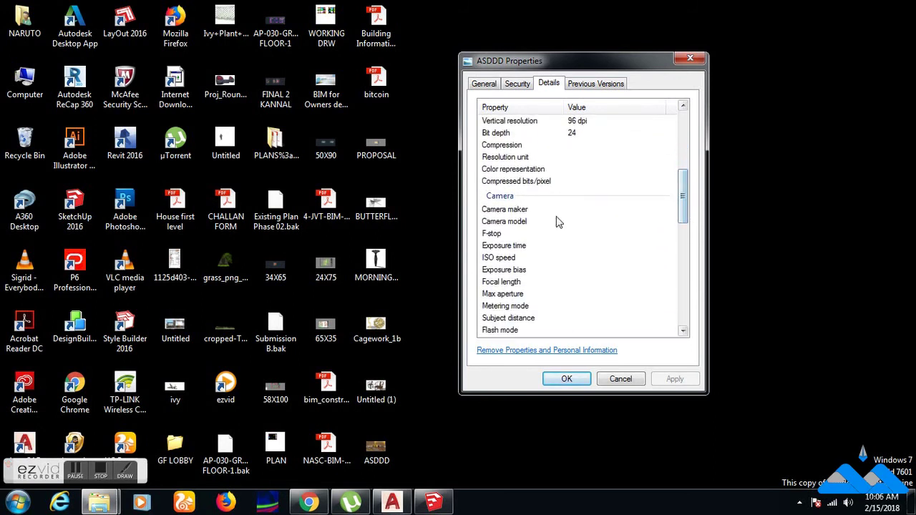
{"action": "left_click", "coordinate": [615, 209]}
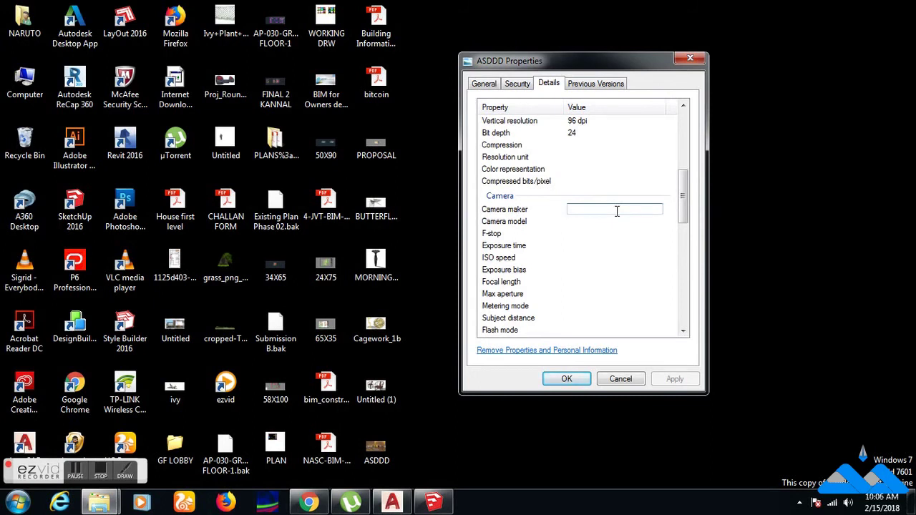
{"action": "type", "text": "Ri"}
{"action": "type", "text": "coh"}
{"action": "left_click", "coordinate": [593, 226]}
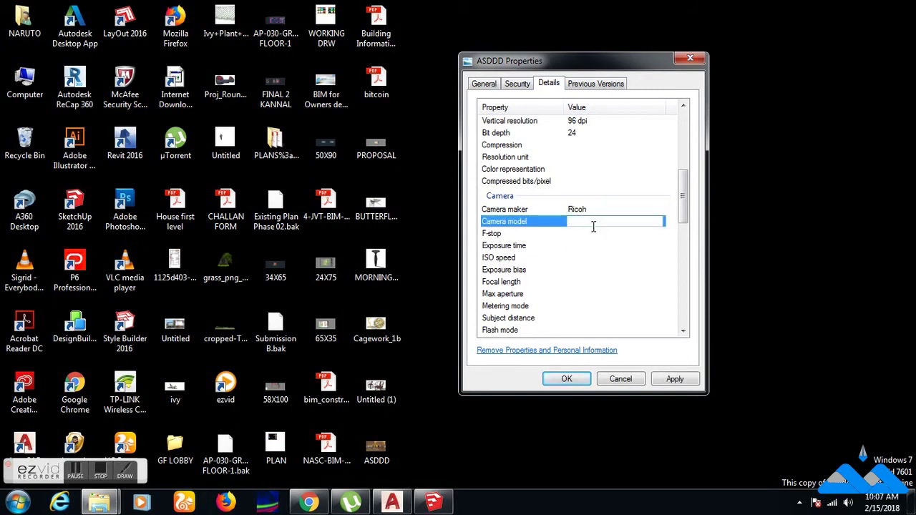
{"action": "type", "text": "Ricoh "}
{"action": "type", "text": "theta "}
{"action": "type", "text": "s"}
{"action": "left_click", "coordinate": [566, 379]}
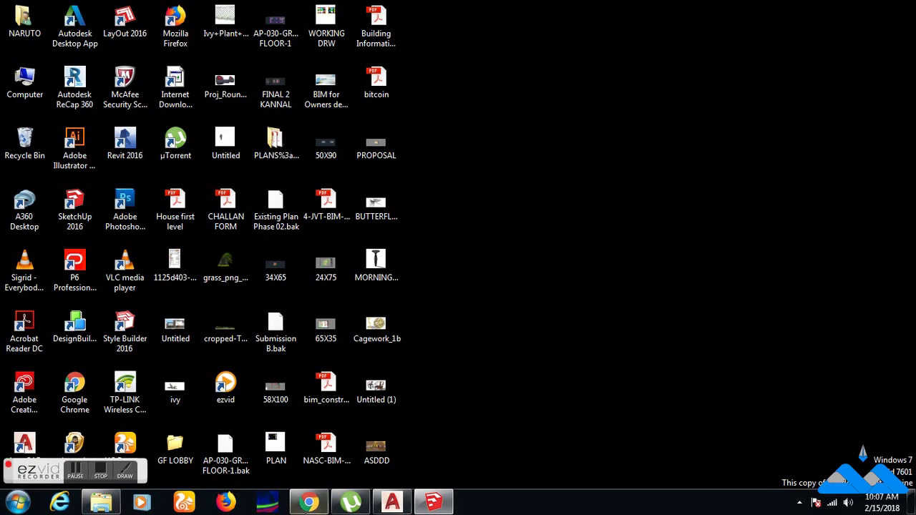
Attach the Desktop image ASDDD to a new Facebook page photo post and publish it.
{"action": "left_click", "coordinate": [306, 499]}
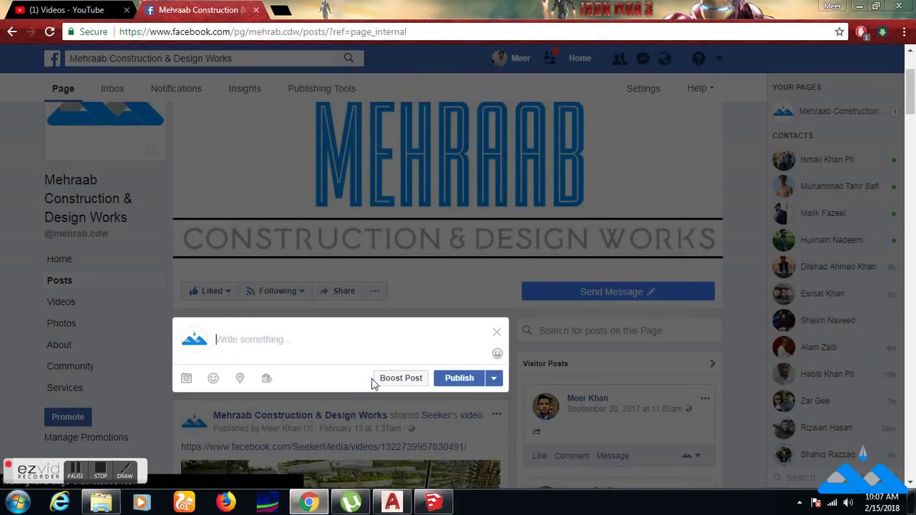
{"action": "left_click", "coordinate": [185, 379]}
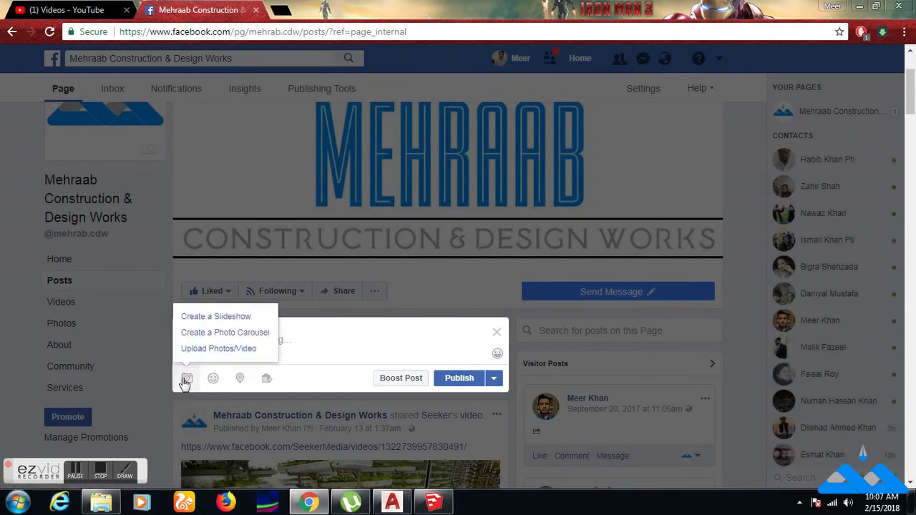
{"action": "left_click", "coordinate": [220, 351]}
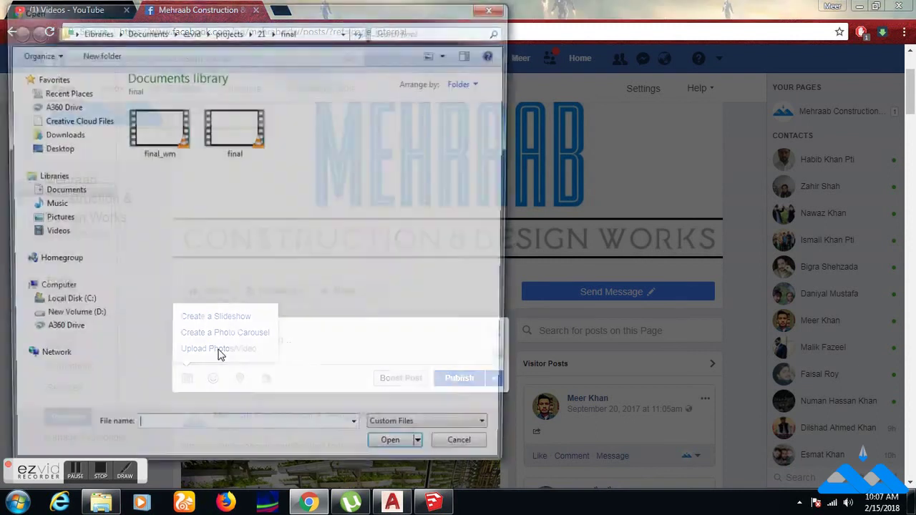
{"action": "left_click", "coordinate": [50, 151]}
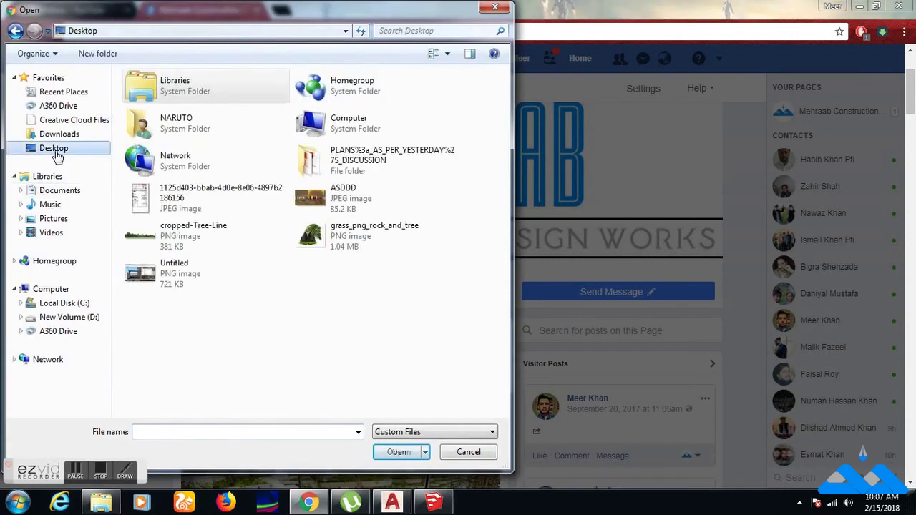
{"action": "left_click", "coordinate": [354, 196]}
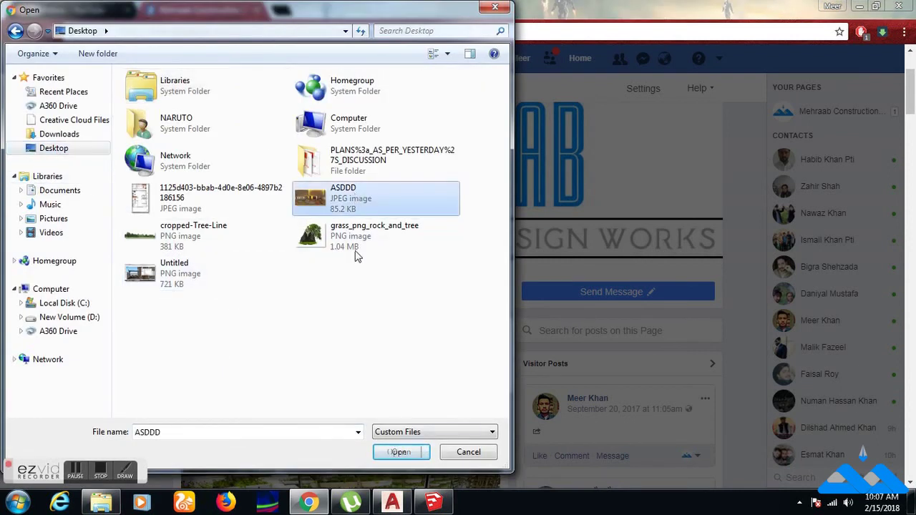
{"action": "left_click", "coordinate": [403, 455]}
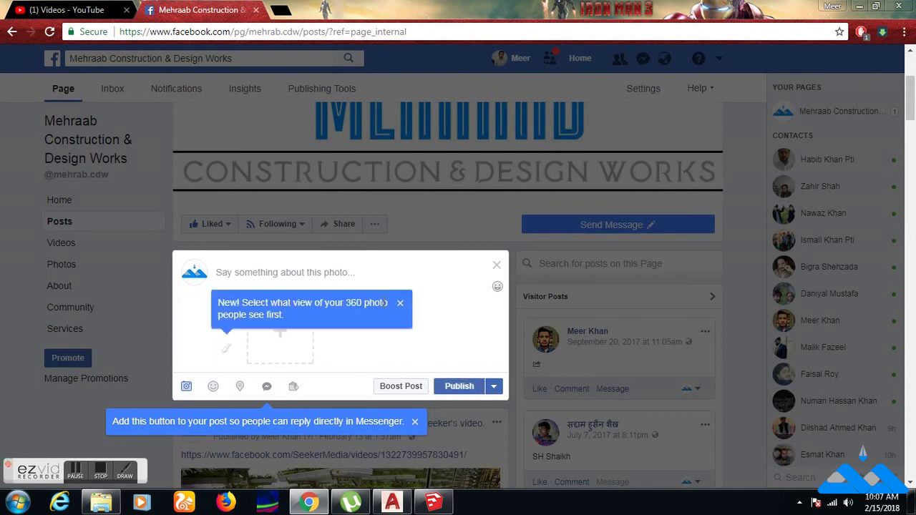
{"action": "left_click", "coordinate": [372, 272]}
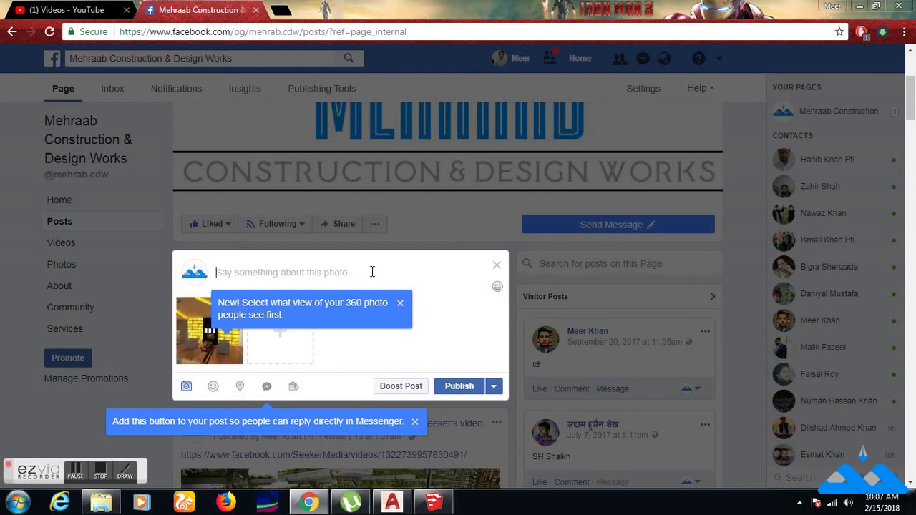
{"action": "mouse_move", "coordinate": [210, 330]}
{"action": "left_click", "coordinate": [456, 383]}
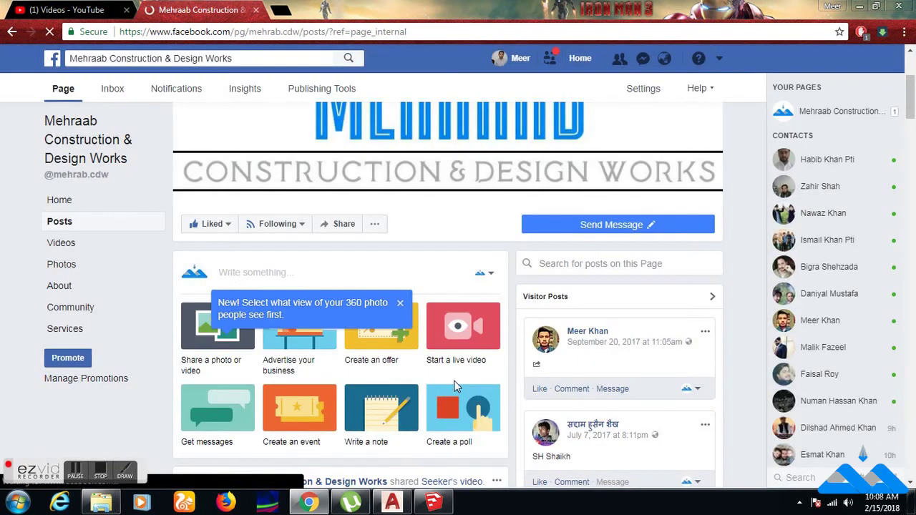
Scroll to the new post and rotate the 360 photo toward the TV wall, sofas and windows.
{"action": "scroll", "coordinate": [435, 361], "scroll_direction": "down", "scroll_amount": 2}
{"action": "scroll", "coordinate": [435, 361], "scroll_direction": "down", "scroll_amount": 2}
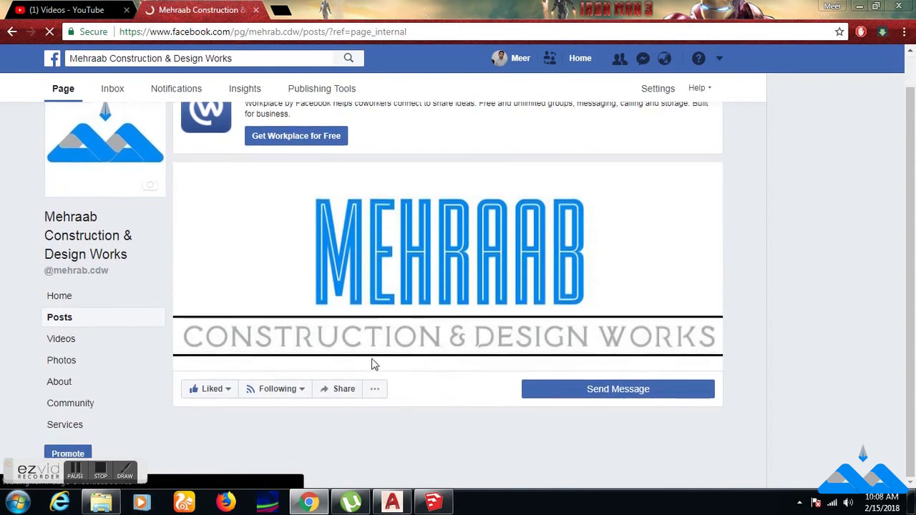
{"action": "scroll", "coordinate": [707, 268], "scroll_direction": "down", "scroll_amount": 3}
{"action": "scroll", "coordinate": [431, 303], "scroll_direction": "down", "scroll_amount": 3}
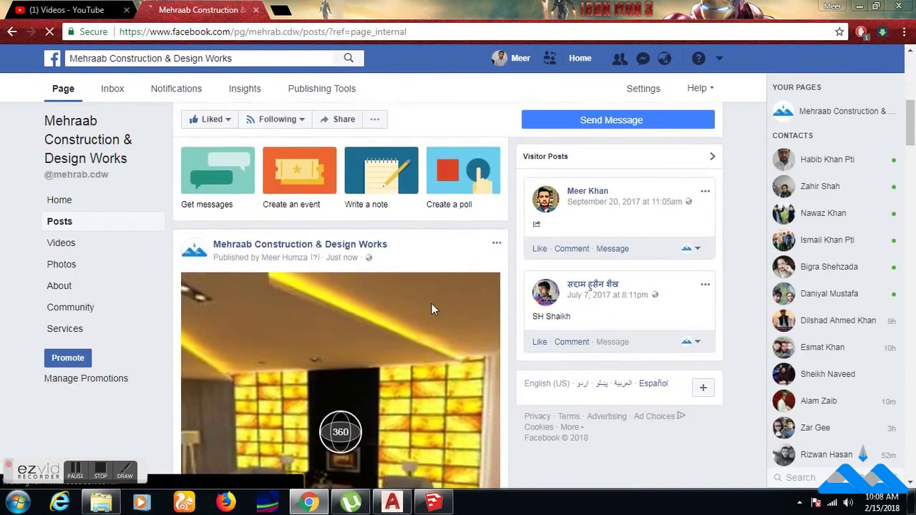
{"action": "scroll", "coordinate": [432, 303], "scroll_direction": "down", "scroll_amount": 2}
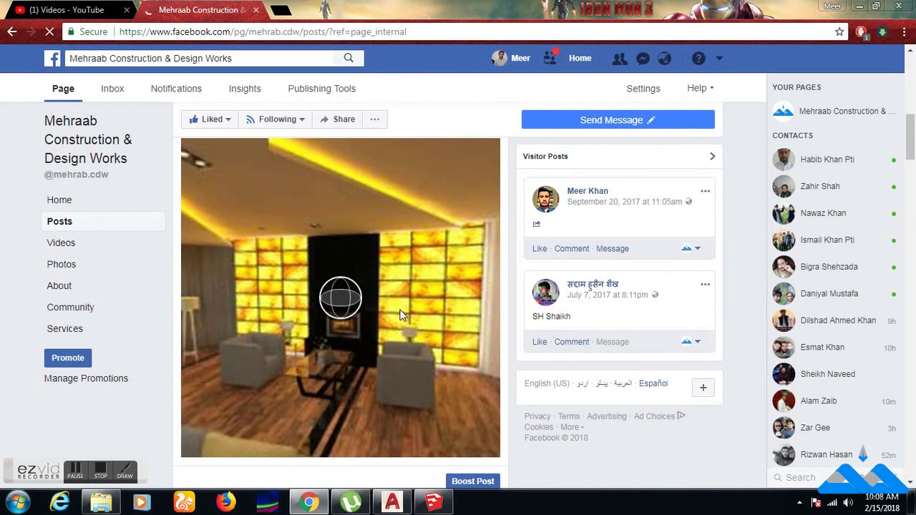
{"action": "left_click_drag", "start_coordinate": [400, 314], "coordinate": [280, 302]}
{"action": "mouse_move", "coordinate": [367, 333]}
{"action": "left_mouse_down"}
{"action": "mouse_move", "coordinate": [327, 290]}
{"action": "mouse_move", "coordinate": [268, 308]}
{"action": "left_mouse_up"}
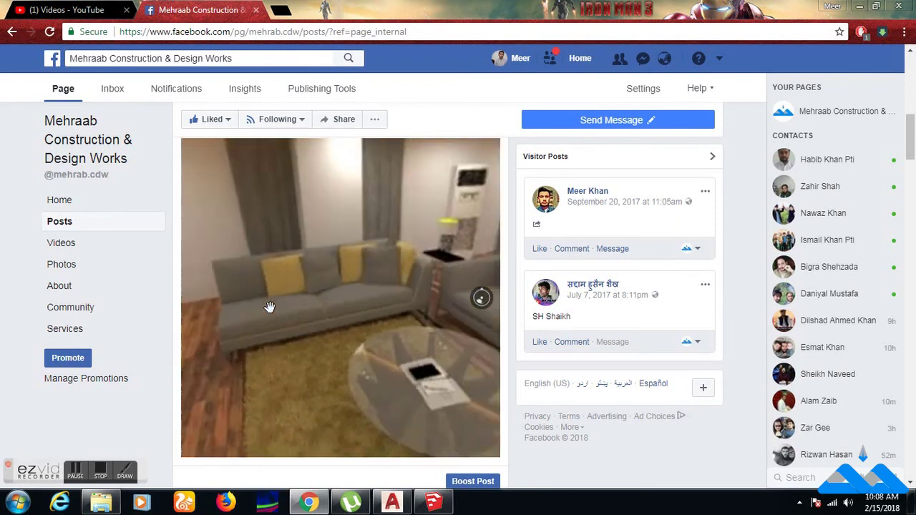
{"action": "mouse_move", "coordinate": [384, 309]}
{"action": "left_mouse_down"}
{"action": "mouse_move", "coordinate": [343, 317]}
{"action": "mouse_move", "coordinate": [337, 293]}
{"action": "mouse_move", "coordinate": [254, 287]}
{"action": "mouse_move", "coordinate": [347, 301]}
{"action": "mouse_move", "coordinate": [327, 301]}
{"action": "mouse_move", "coordinate": [315, 373]}
{"action": "mouse_move", "coordinate": [315, 303]}
{"action": "mouse_move", "coordinate": [327, 317]}
{"action": "left_mouse_up"}
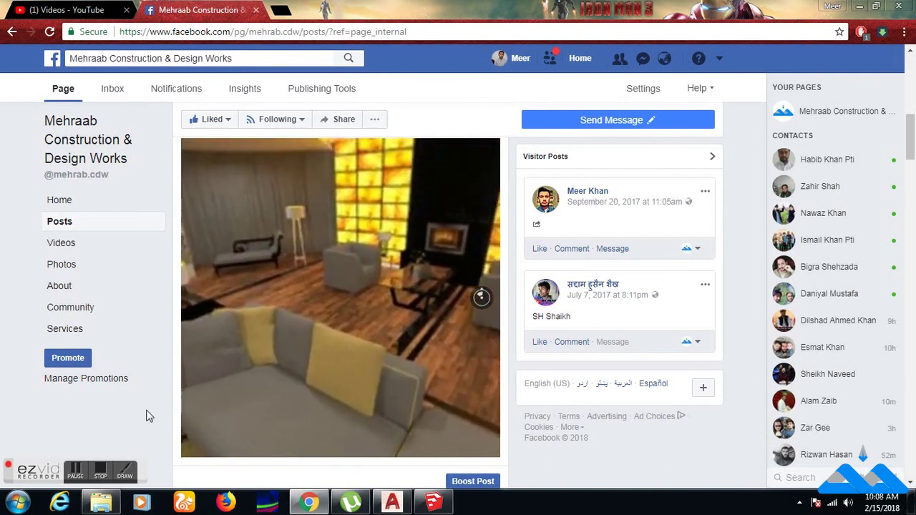